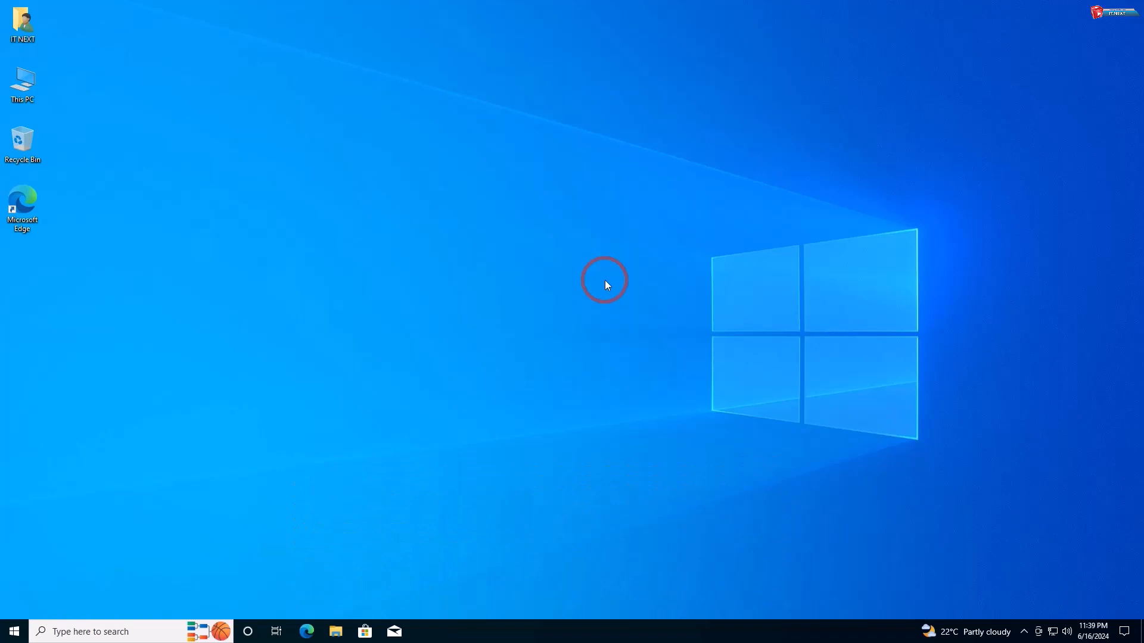
Refresh the Windows 10 desktop twice from its right-click menu.
right_click(463, 214)
left_click(525, 257)
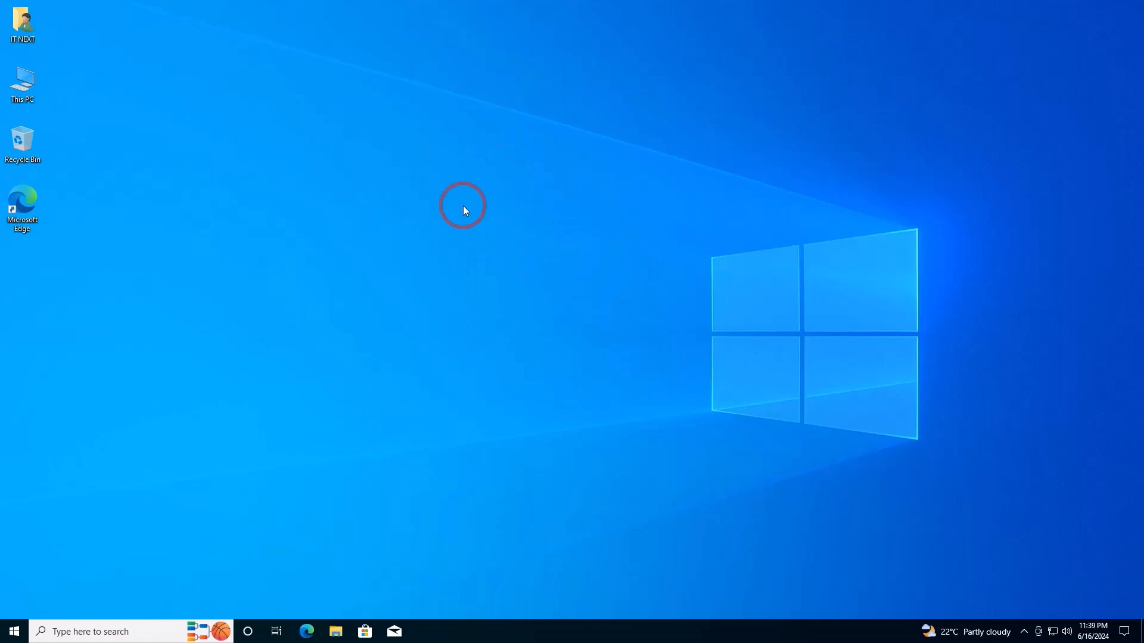
right_click(486, 195)
left_click(515, 230)
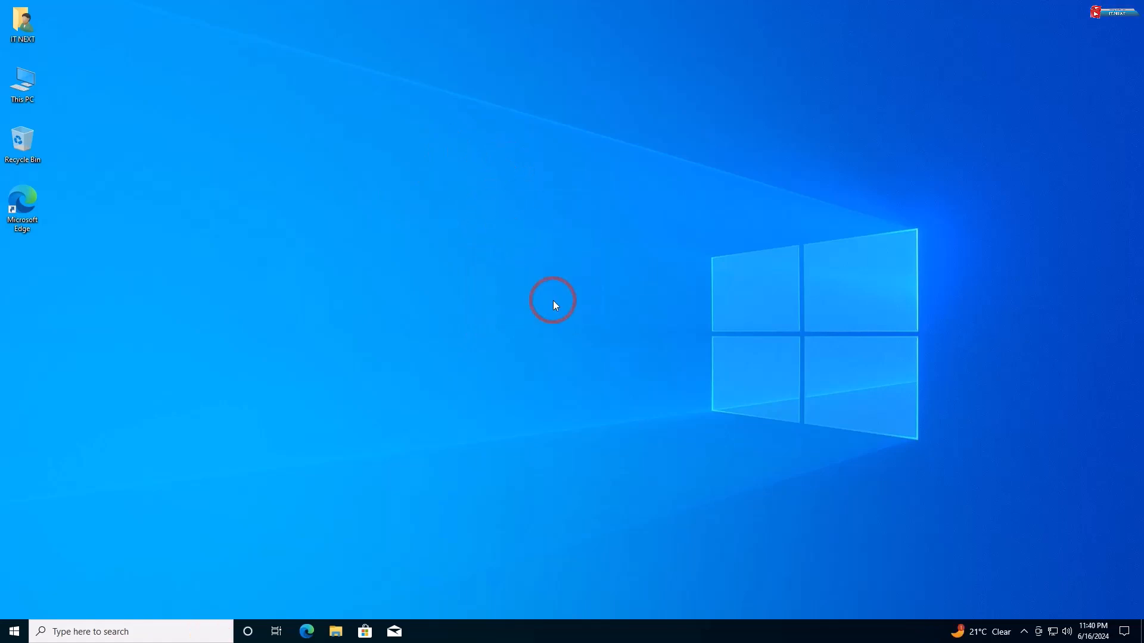
Search "turn on" from Start and open "Turn Windows features on or off".
left_click(20, 633)
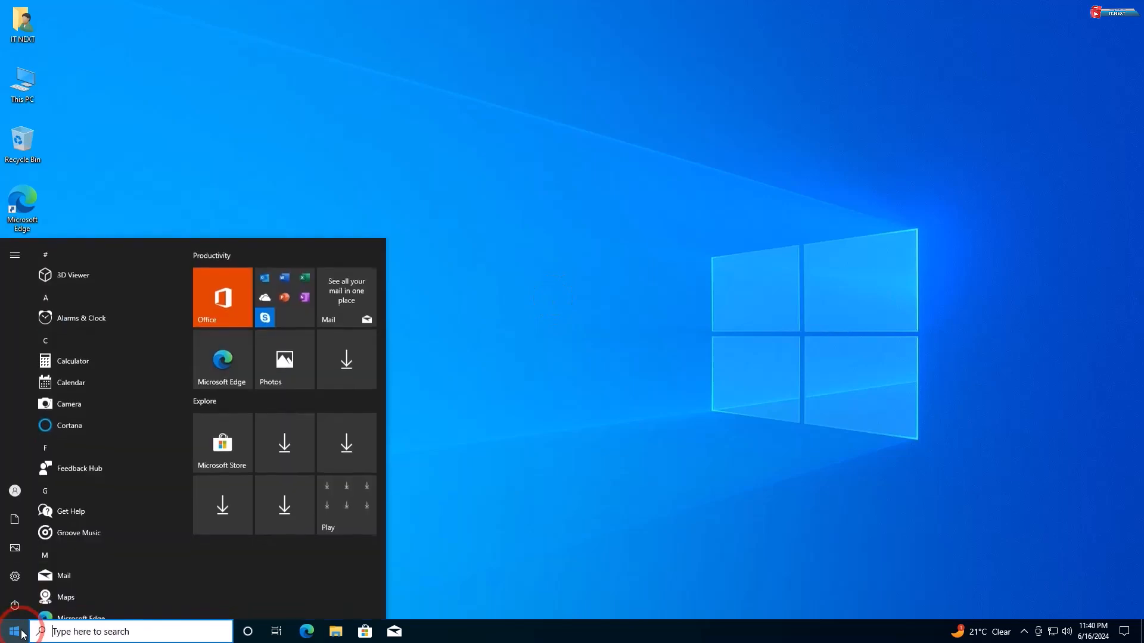
type("turn on")
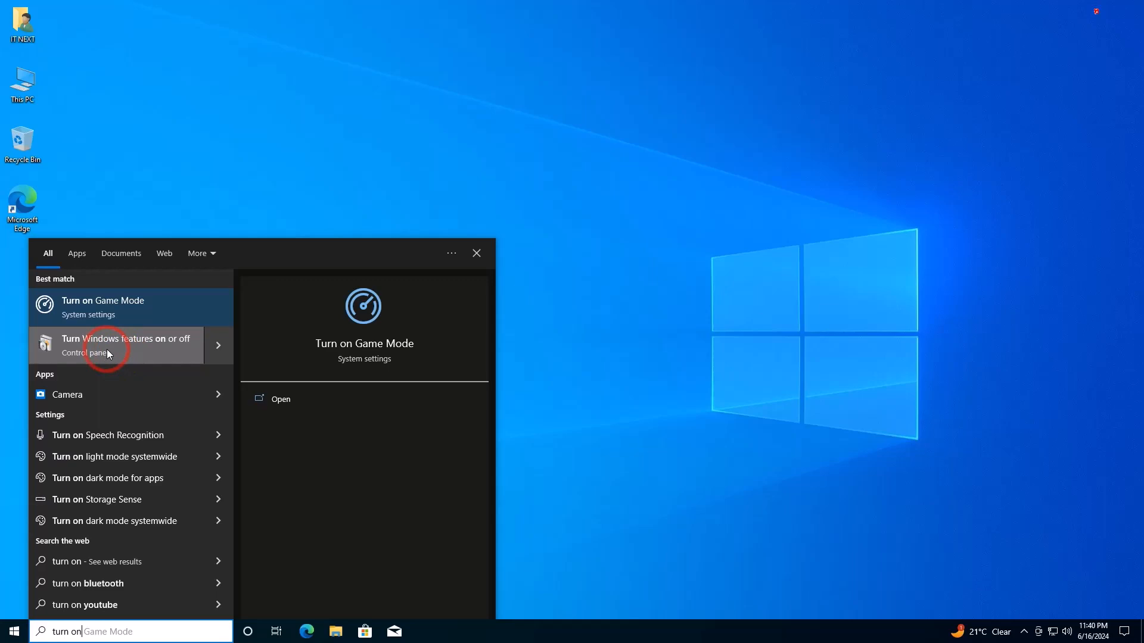
left_click(106, 350)
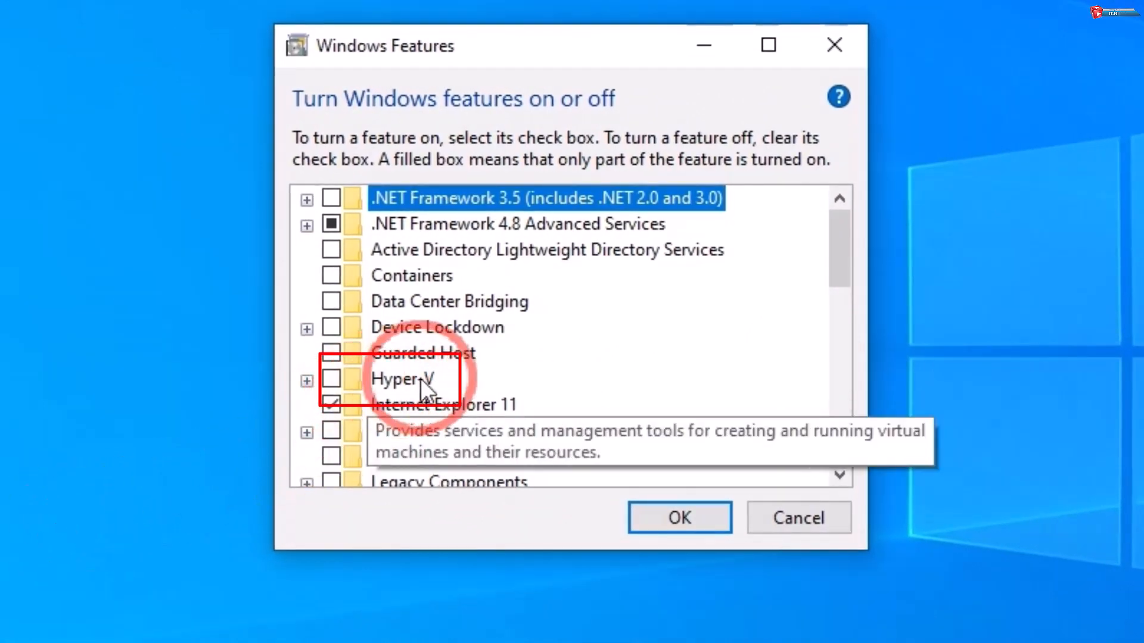
Tick Hyper-V in the Windows Features list and apply the change with OK.
left_click(331, 380)
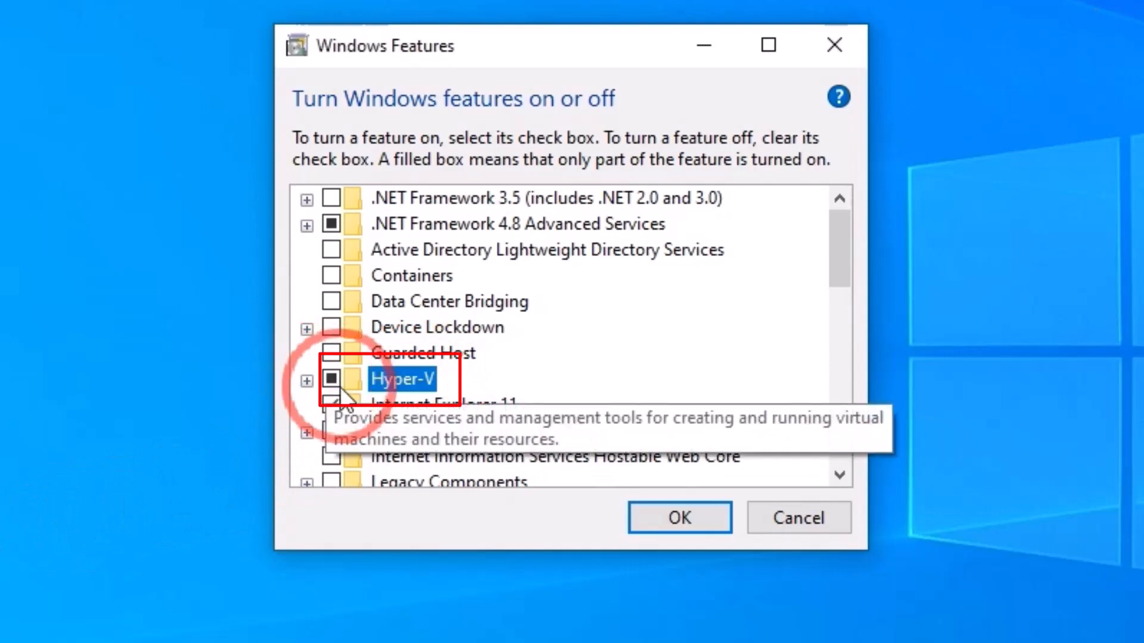
left_click(677, 522)
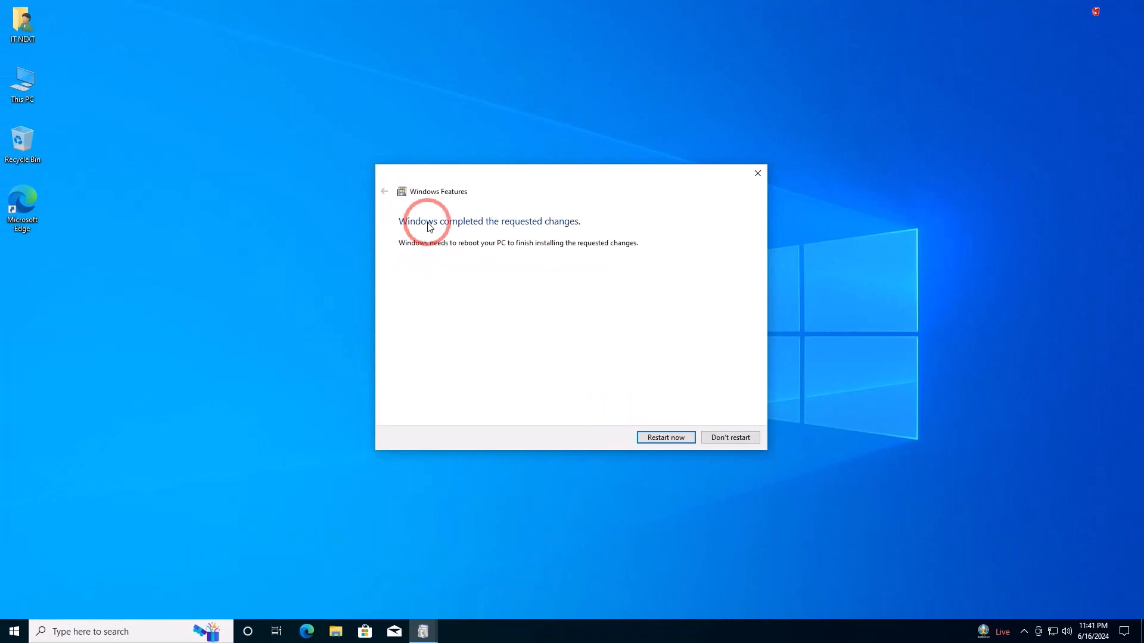
Restart the PC now so the Hyper-V installation completes.
left_click(666, 439)
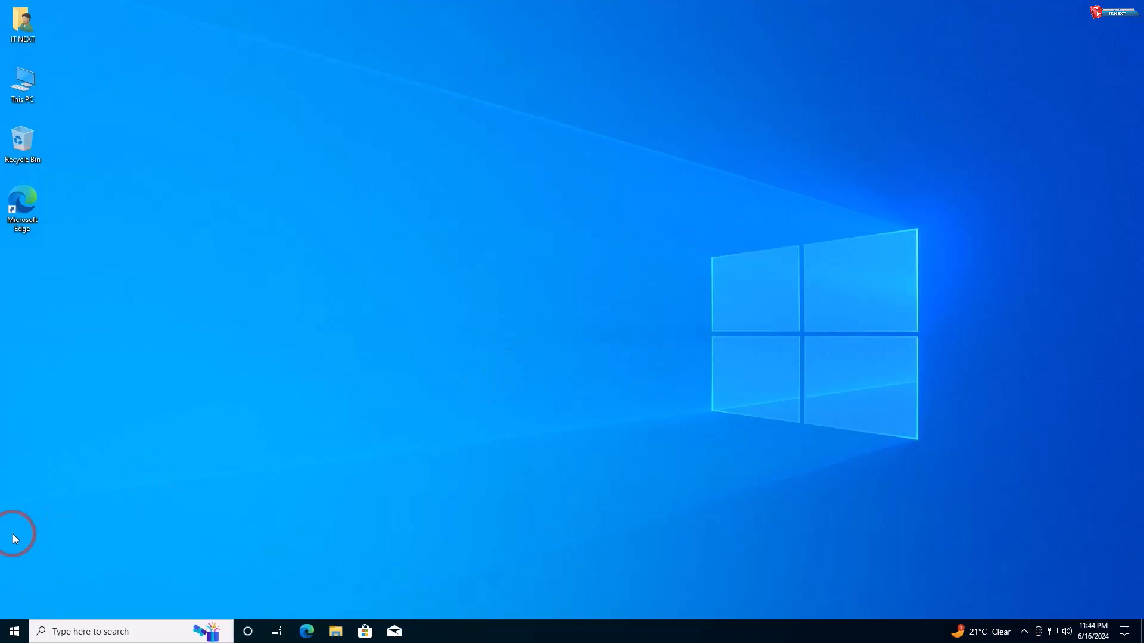
Search "hyp" from Start so Hyper-V Manager appears as the best match.
left_click(14, 630)
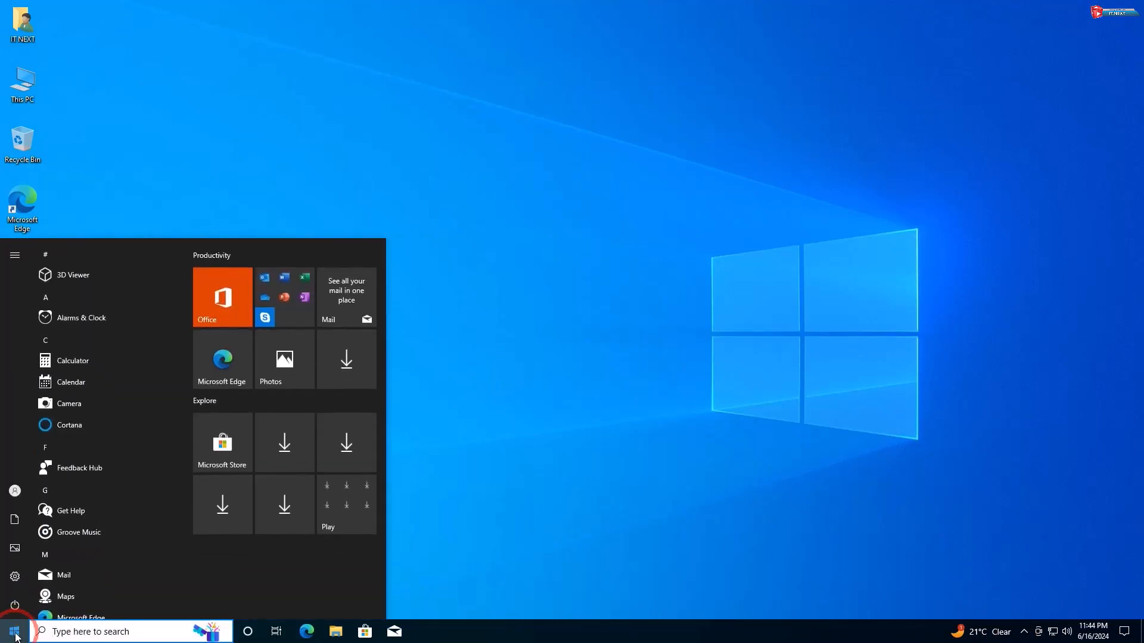
type("h")
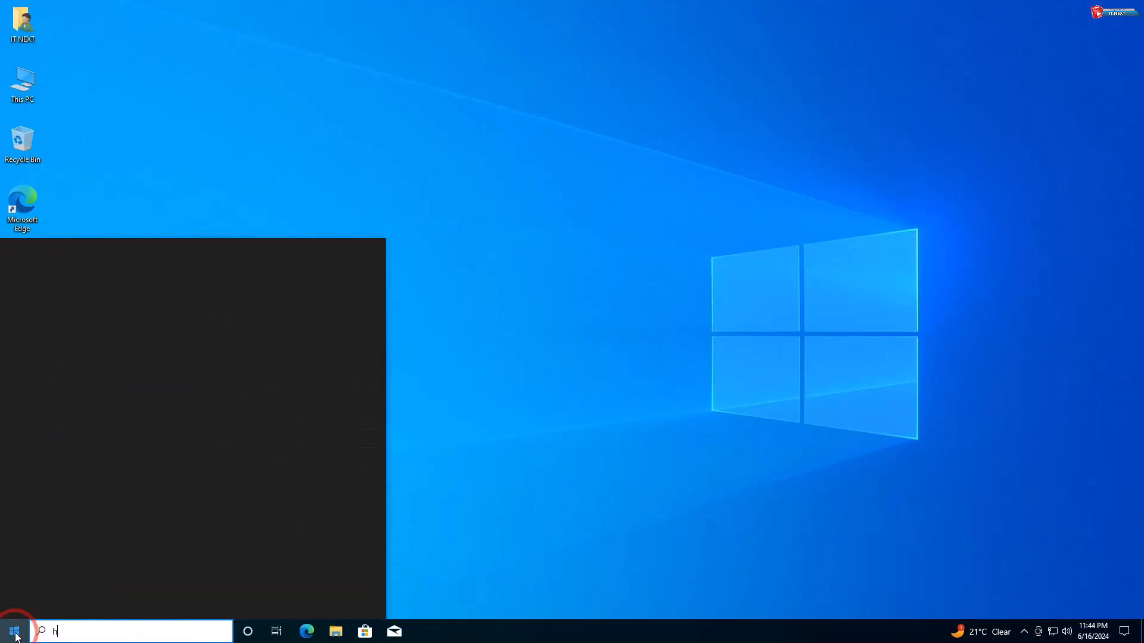
type("yp")
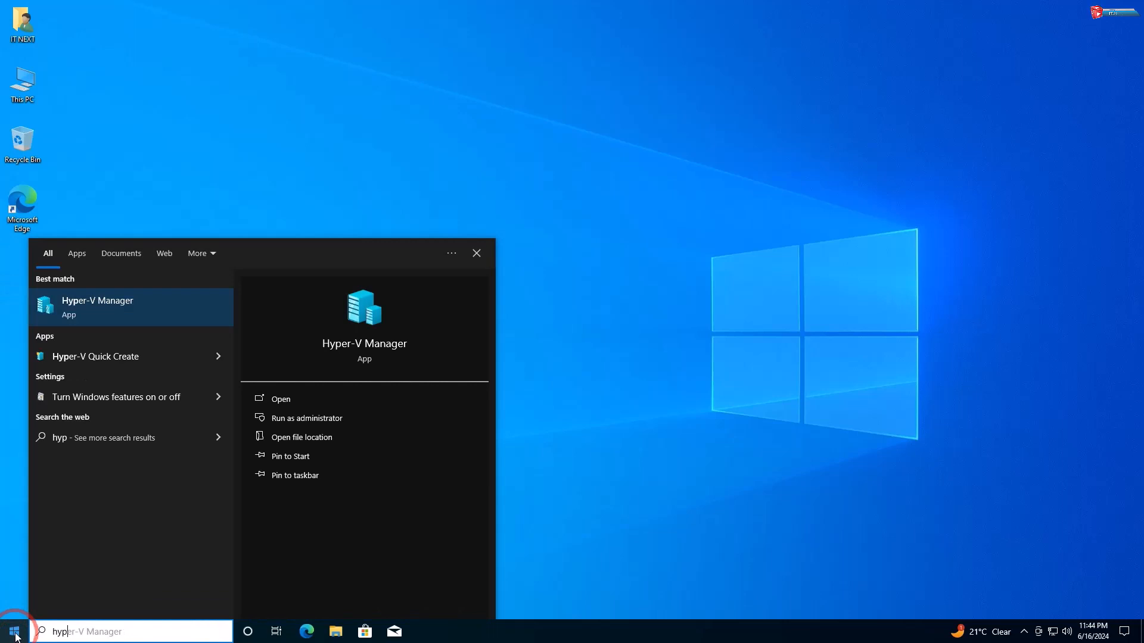
Launch Hyper-V Manager, move its window toward the centre, then close it.
left_click(93, 308)
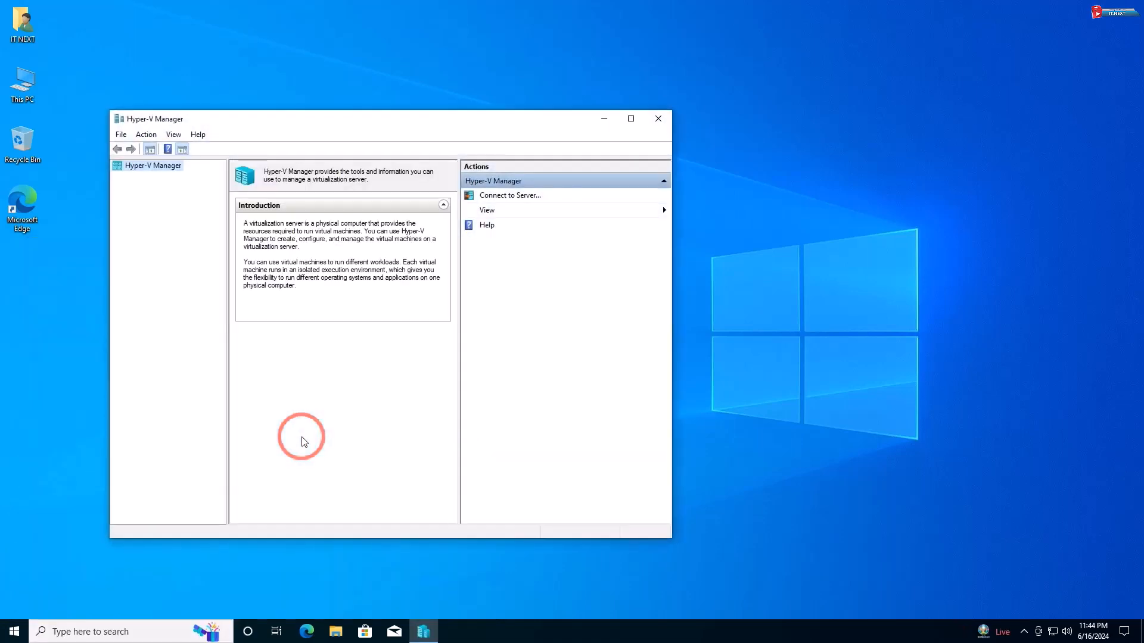
left_click_drag(522, 120, 712, 116)
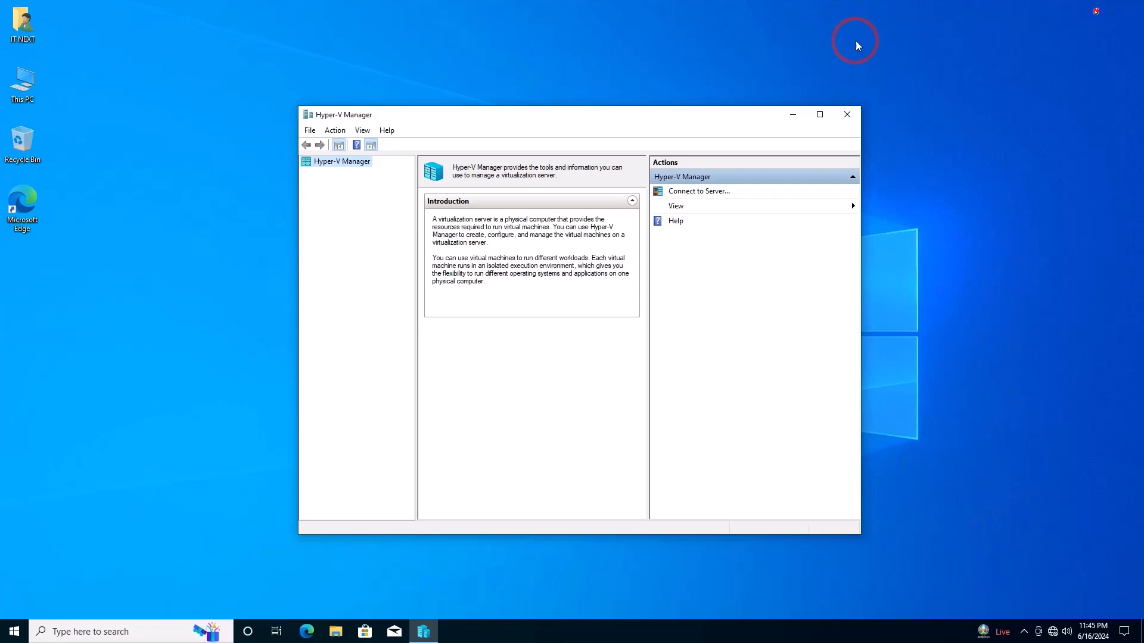
left_click(850, 114)
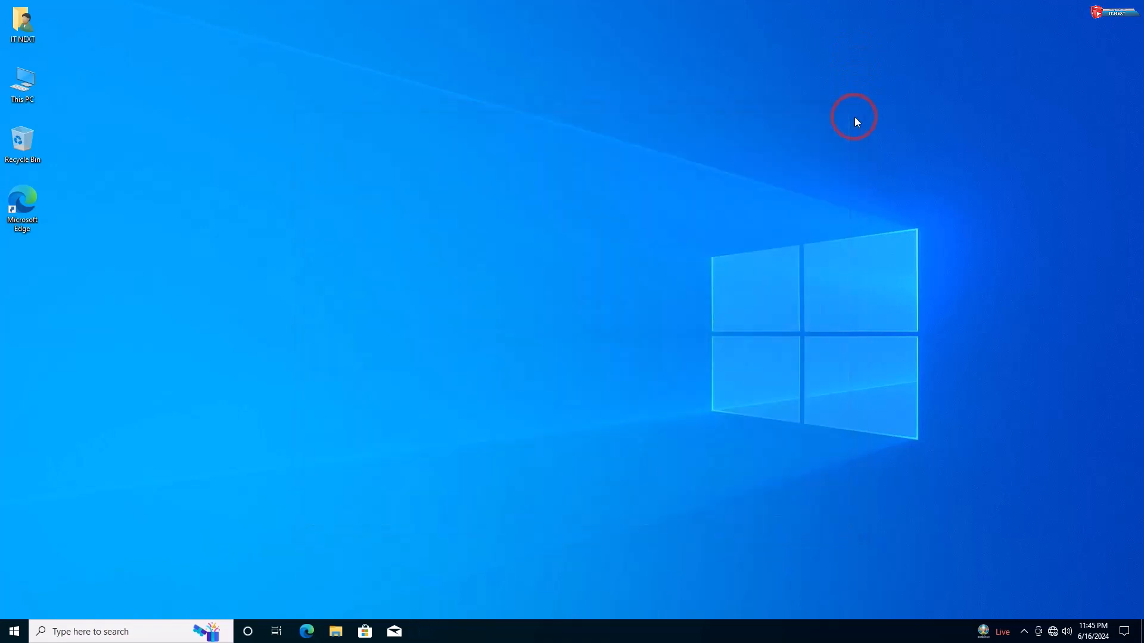